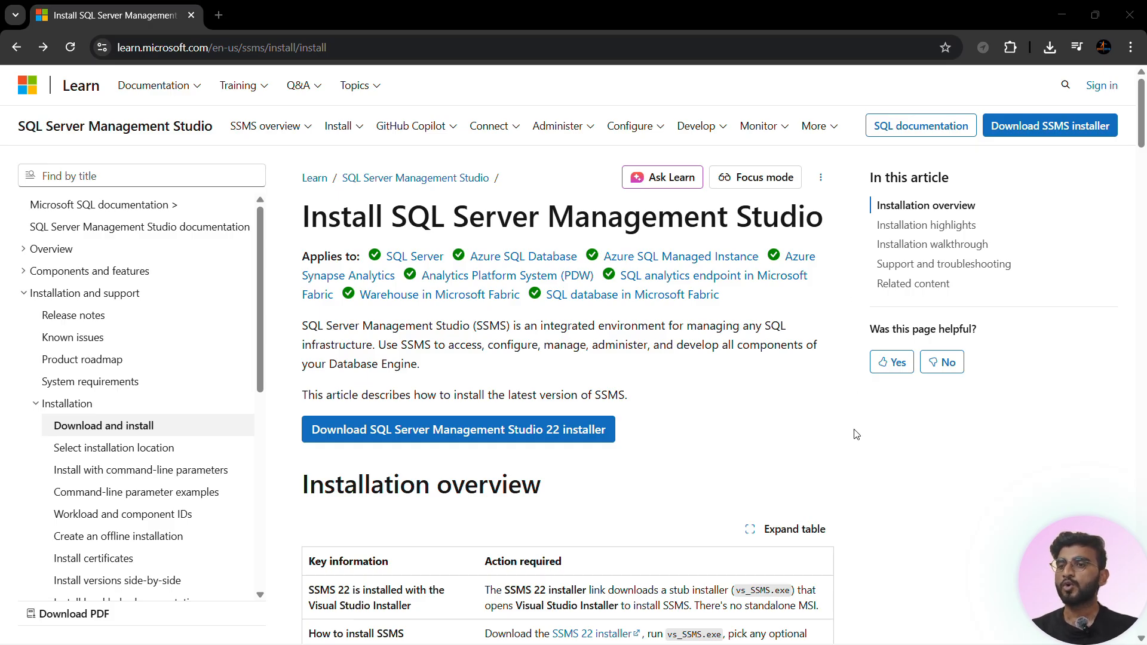
# - Review the SQL Server Management Studio installation article, including its overview table, highlights and preparation steps
pyautogui.scroll(-1, 856, 434)
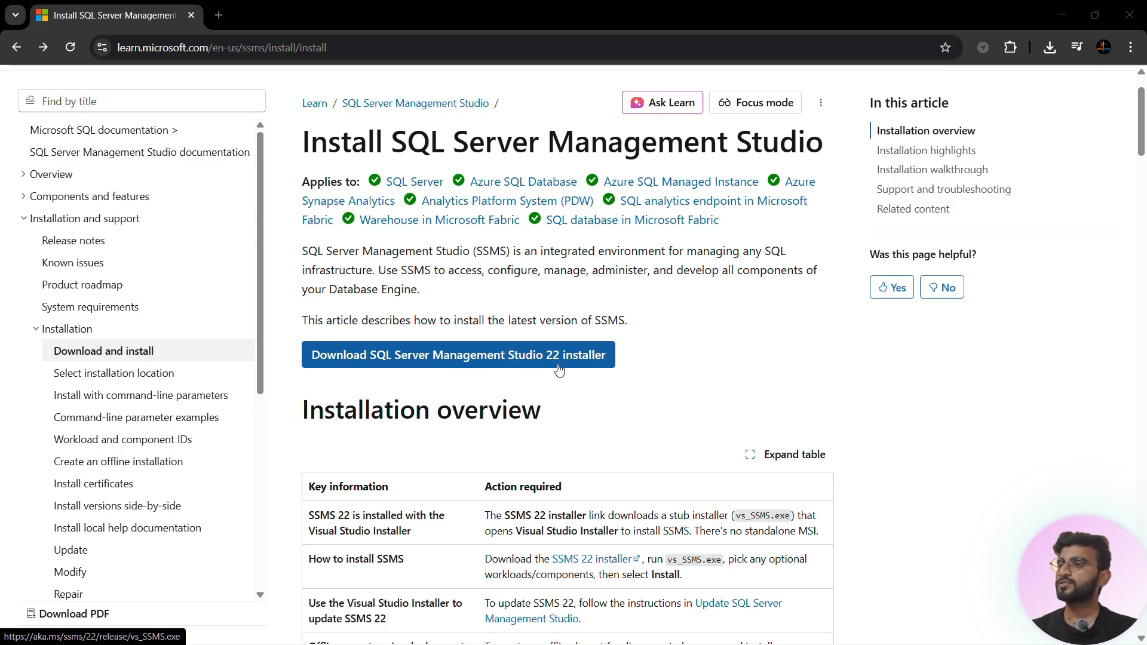
pyautogui.scroll(1, 650, 418)
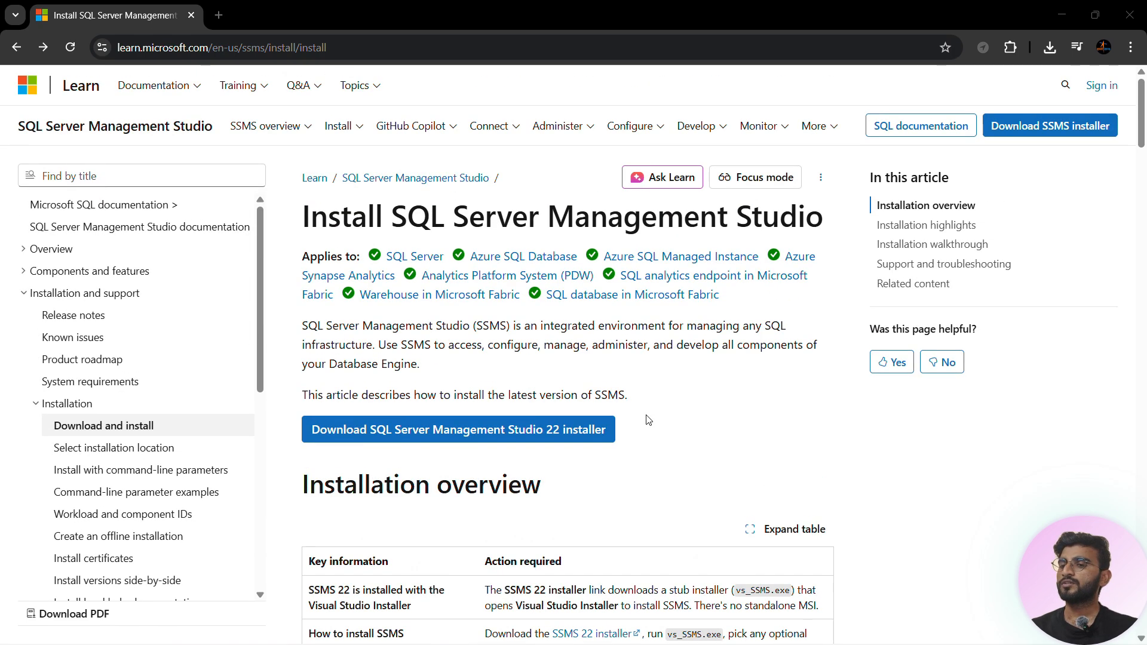
pyautogui.scroll(-5, 532, 442)
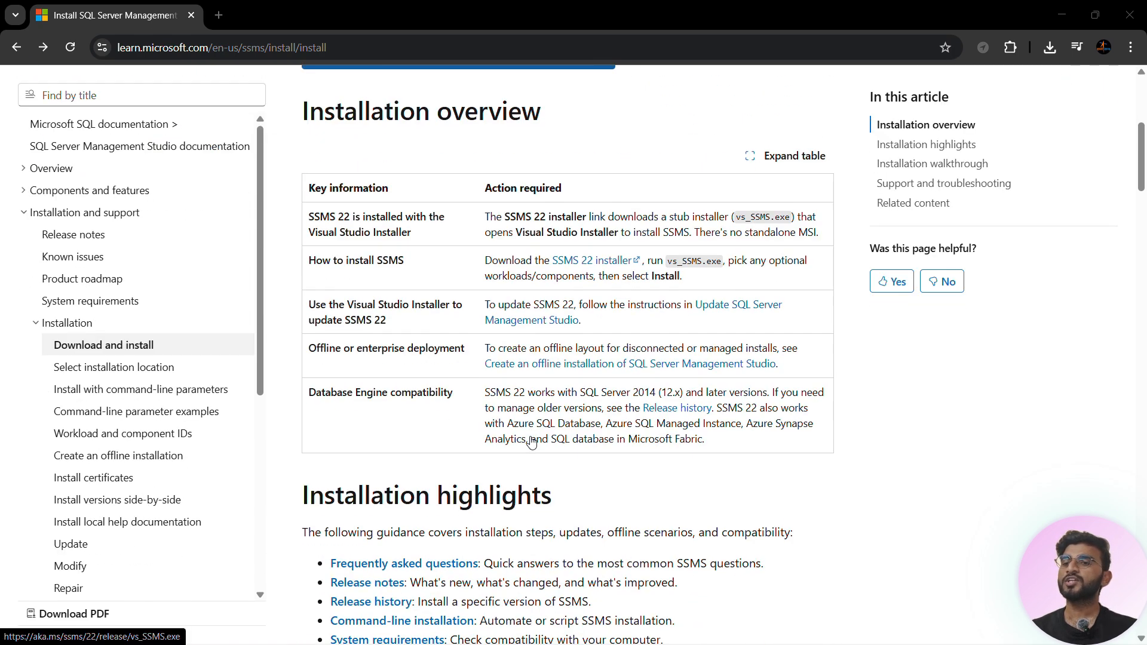
pyautogui.scroll(2, 531, 442)
pyautogui.scroll(-2, 531, 441)
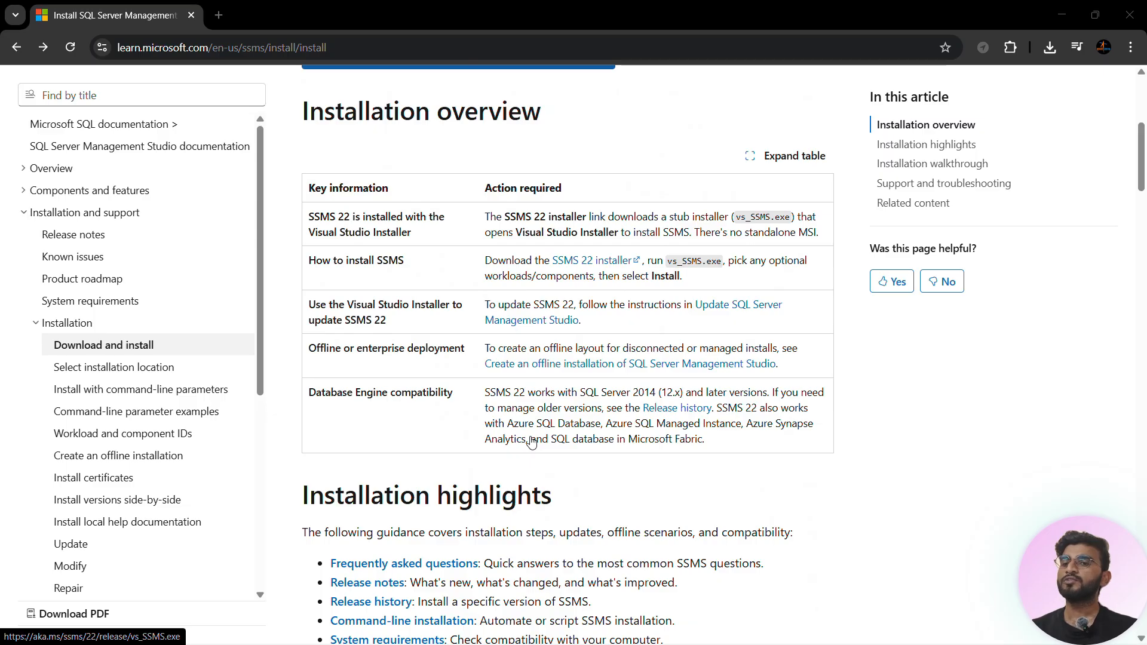
pyautogui.scroll(-2, 532, 442)
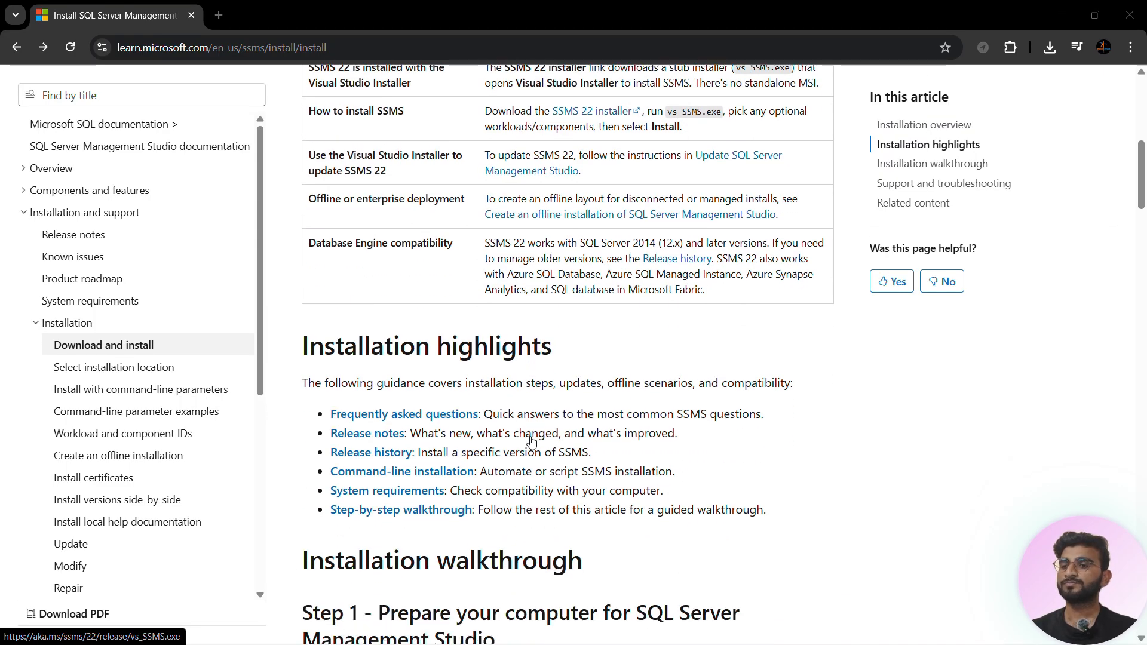
pyautogui.scroll(-7, 531, 441)
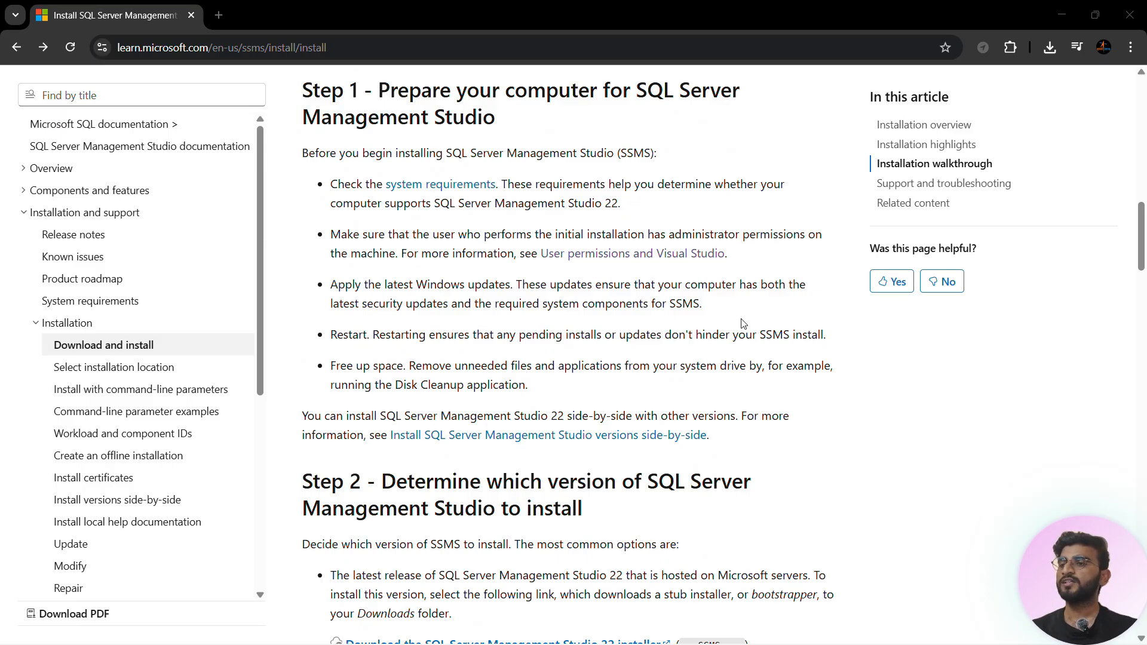
pyautogui.scroll(6, 743, 323)
pyautogui.scroll(10, 936, 394)
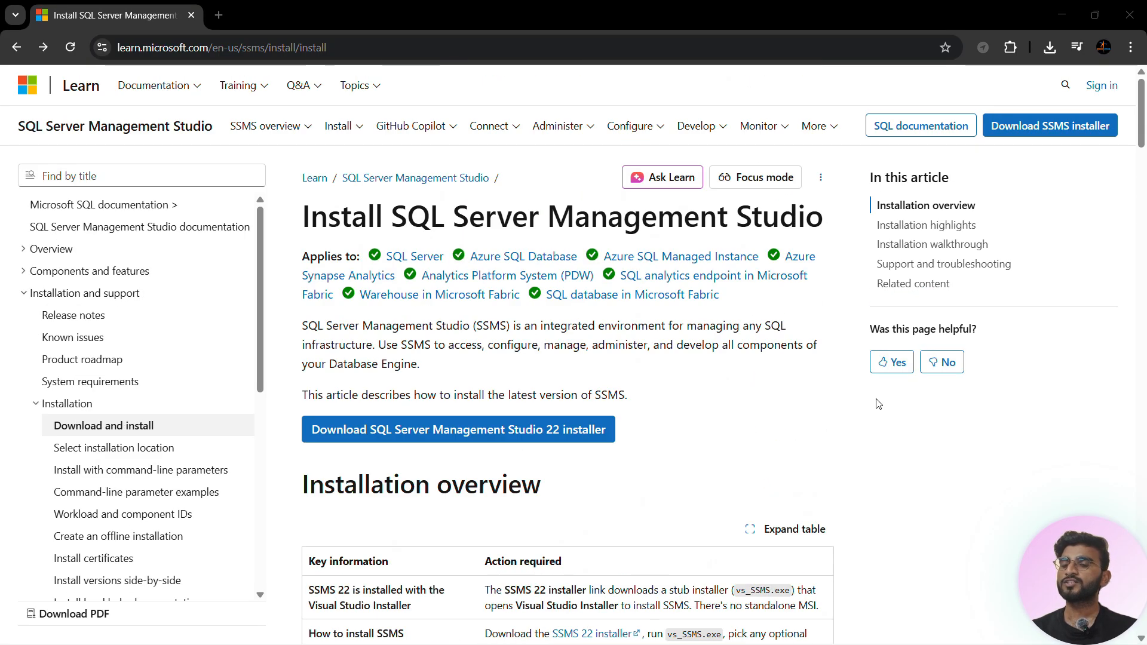
pyautogui.scroll(-1, 818, 412)
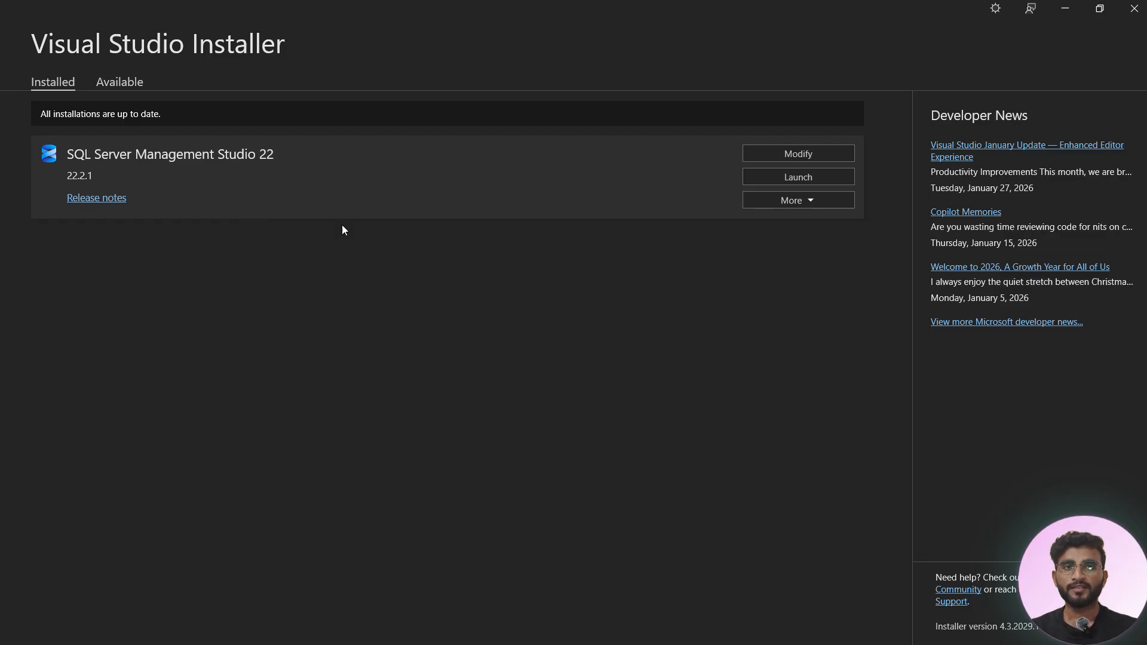
# - Switch to the browser, search the web for "azure adventureworks database" and open Microsoft Learn's AdventureWorks sample databases article
pyautogui.hotkey('alt', 'Tab')
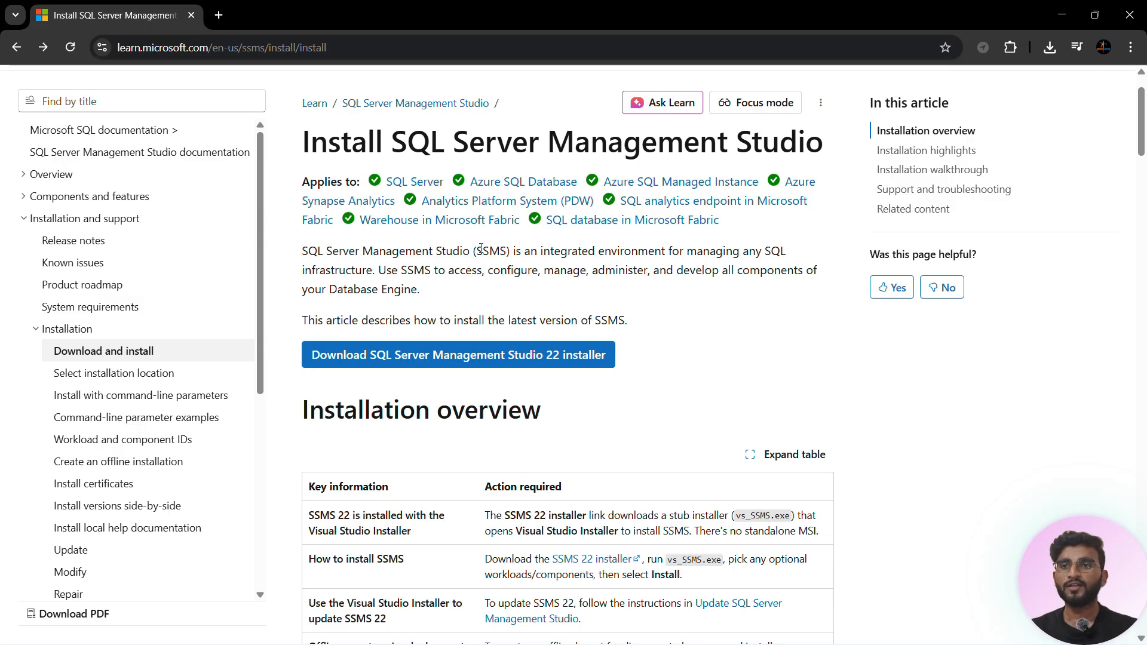
pyautogui.click(219, 16)
pyautogui.click(283, 49)
pyautogui.write('az')
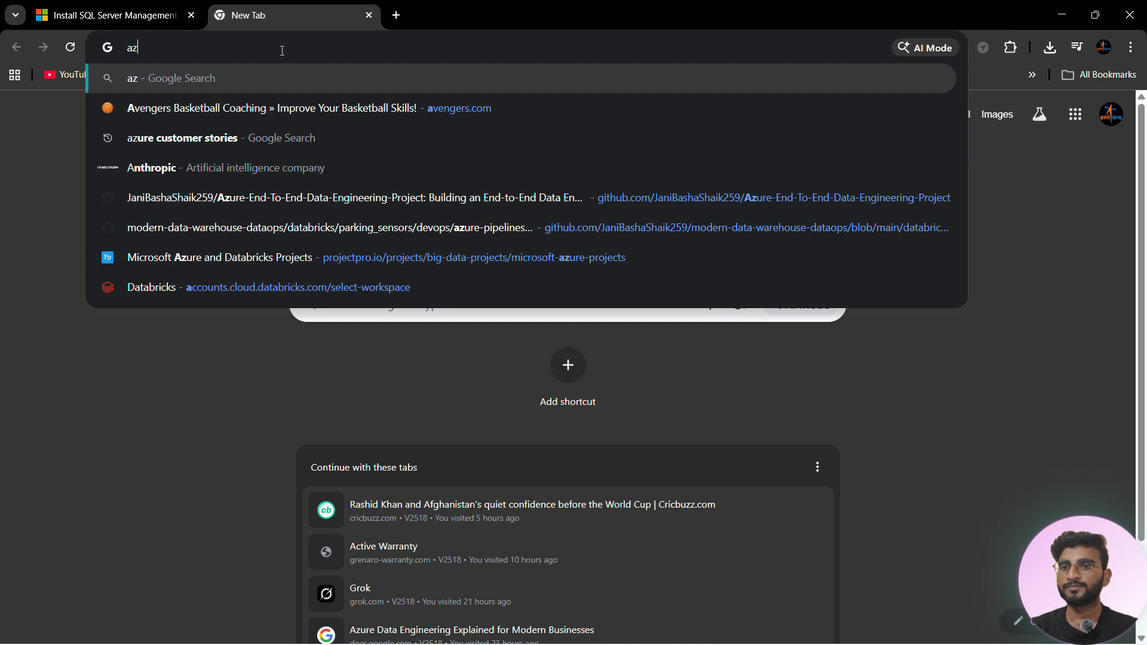
pyautogui.write('ure adve')
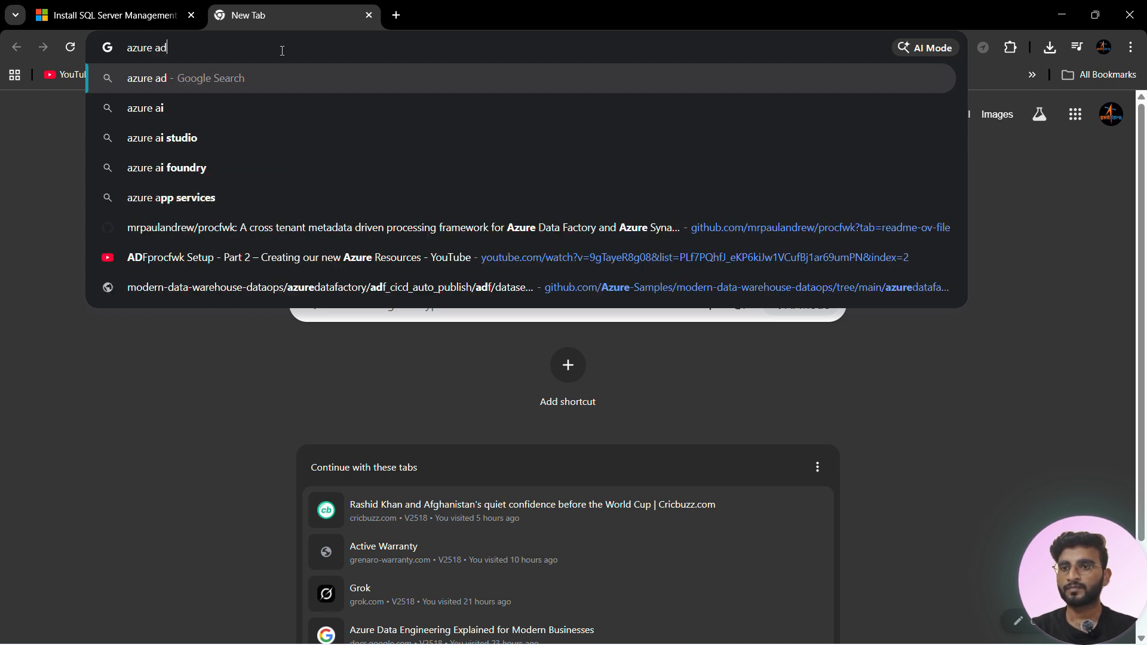
pyautogui.press('Down')
pyautogui.press('Down')
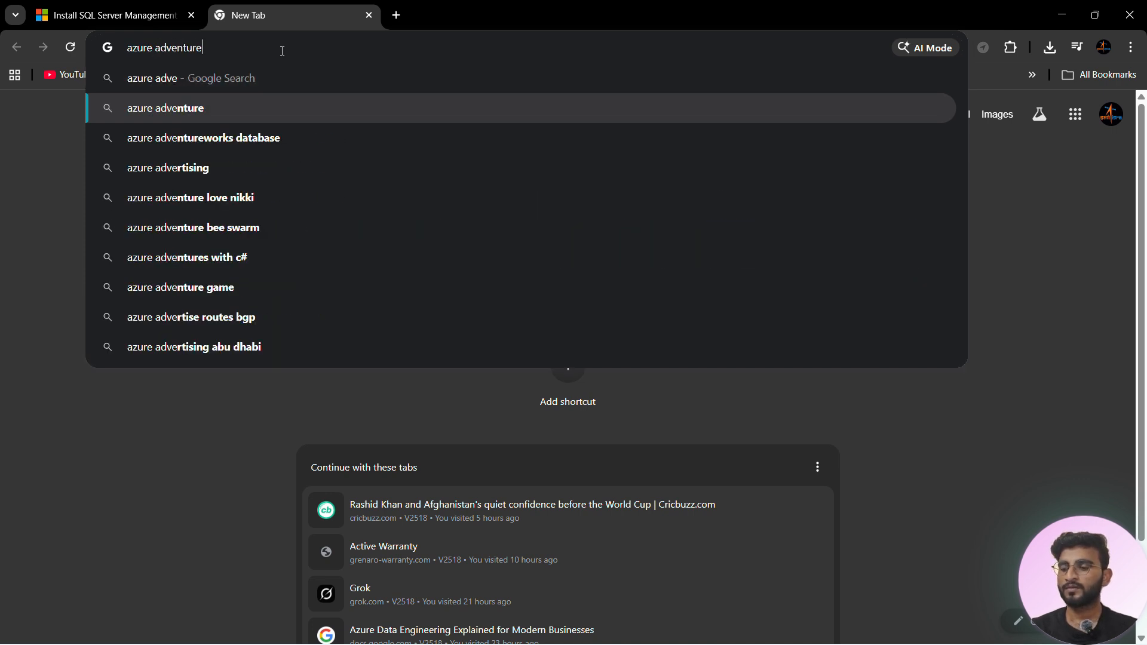
pyautogui.press('Return')
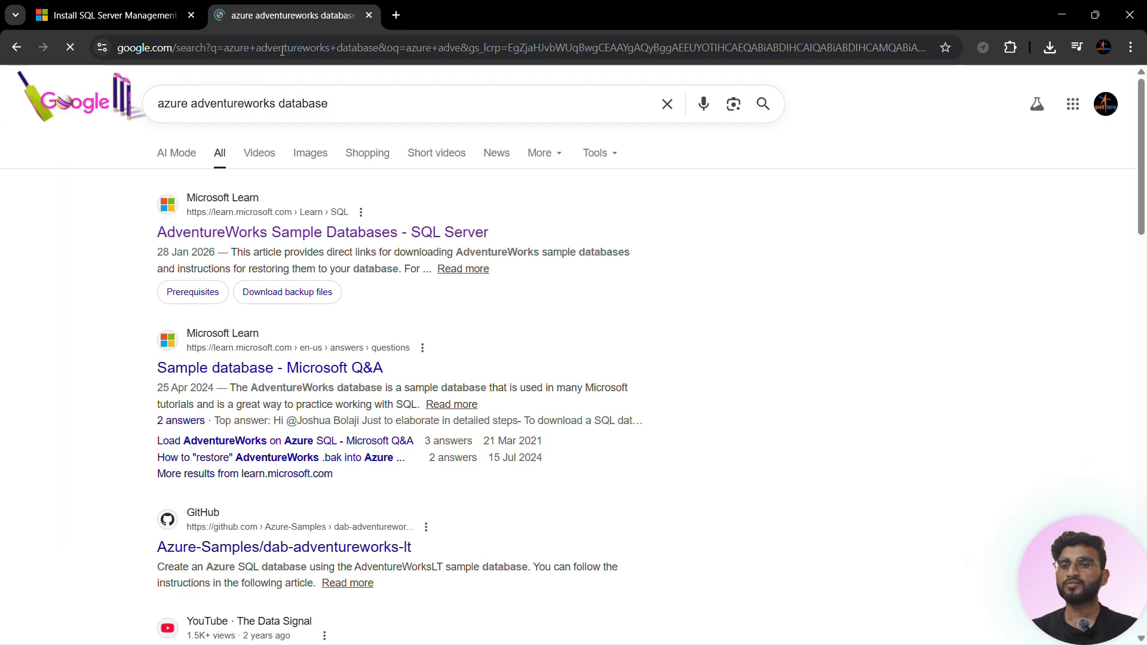
pyautogui.click(274, 238)
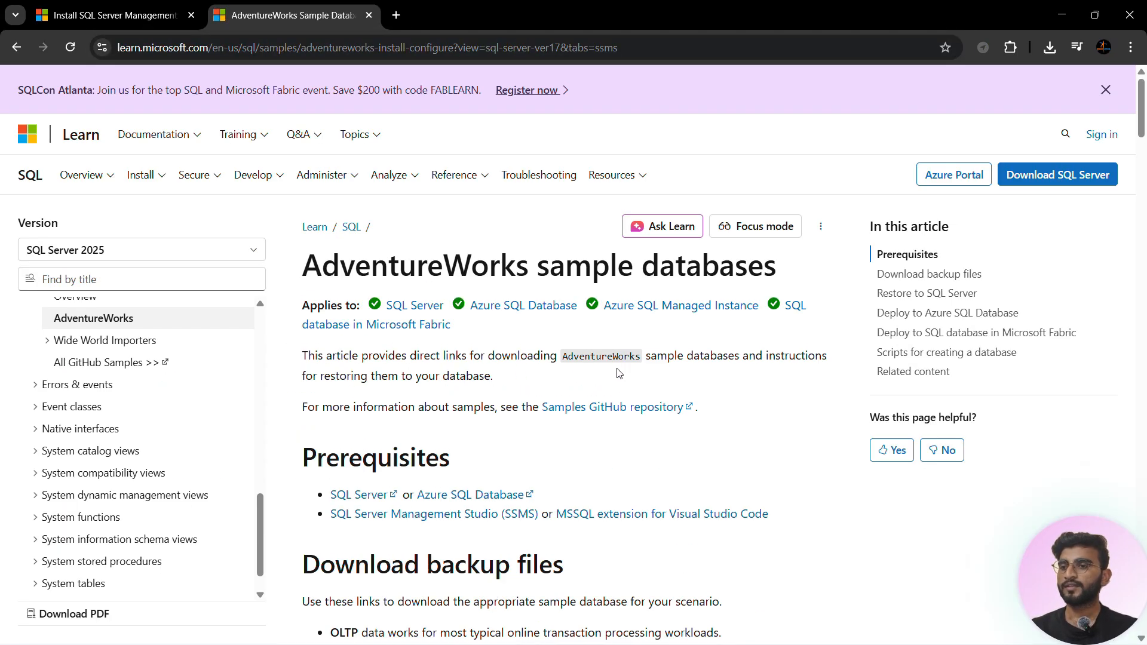
# - Examine the AdventureWorks backup file download table and revisit the SSMS installation article
pyautogui.scroll(-10, 618, 373)
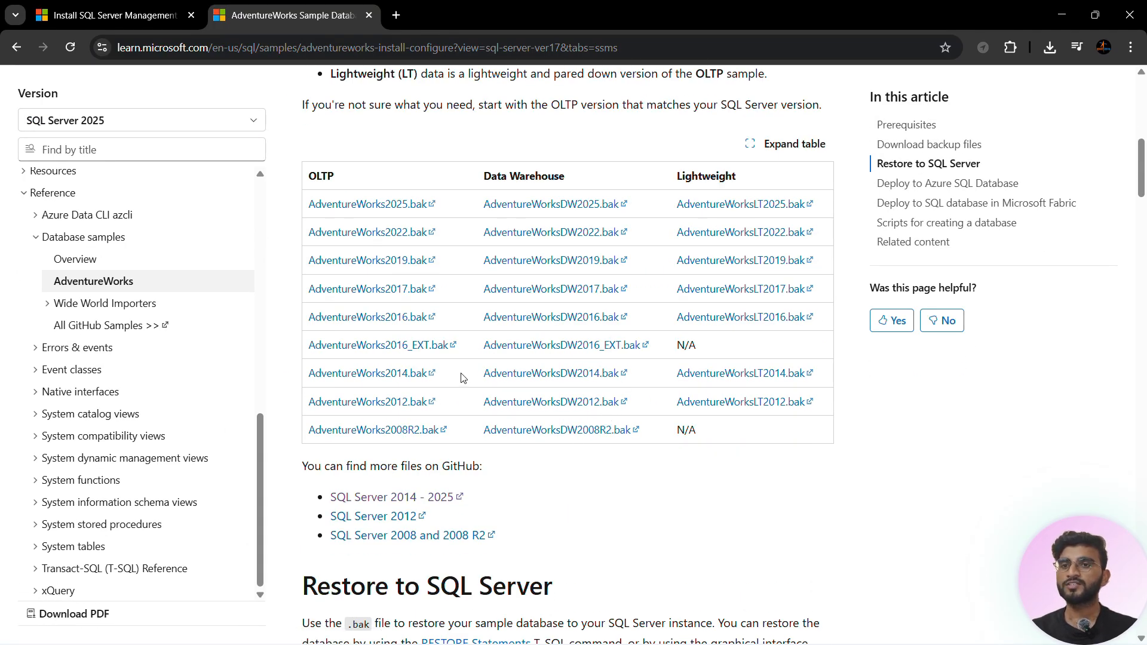
pyautogui.click(85, 18)
pyautogui.scroll(2, 554, 436)
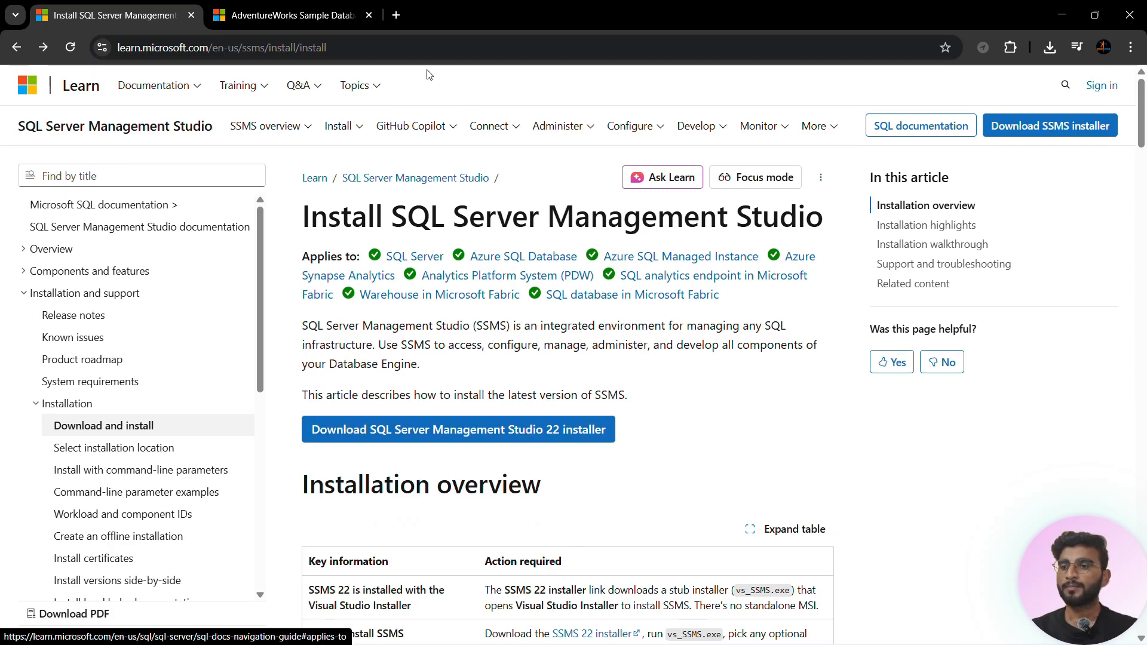
pyautogui.click(276, 15)
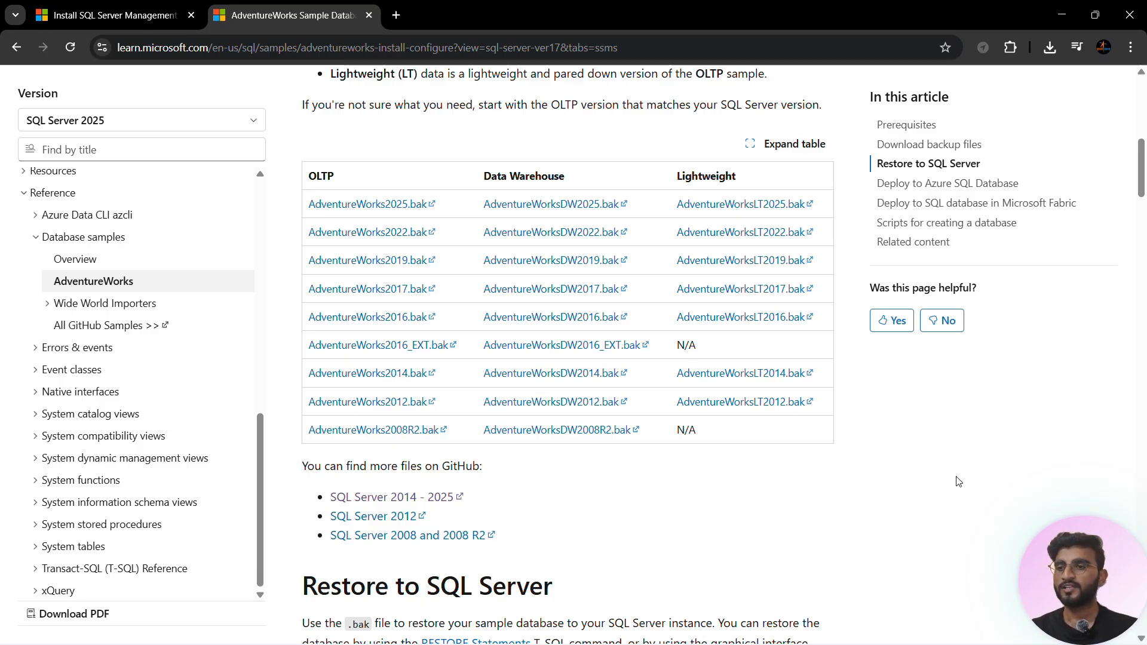
# - Switch to SQL Server Management Studio and connect to the local server (localdb)\MSSQLLocalDB with Trust Server Certificate enabled
pyautogui.hotkey('alt', 'Tab')
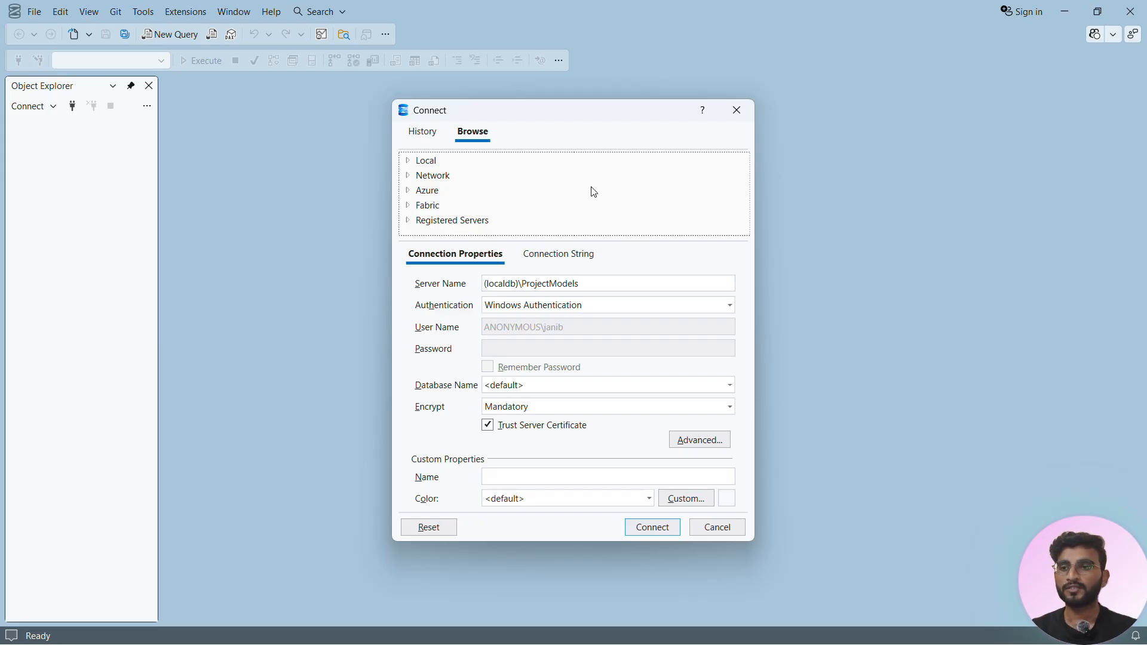
pyautogui.click(408, 160)
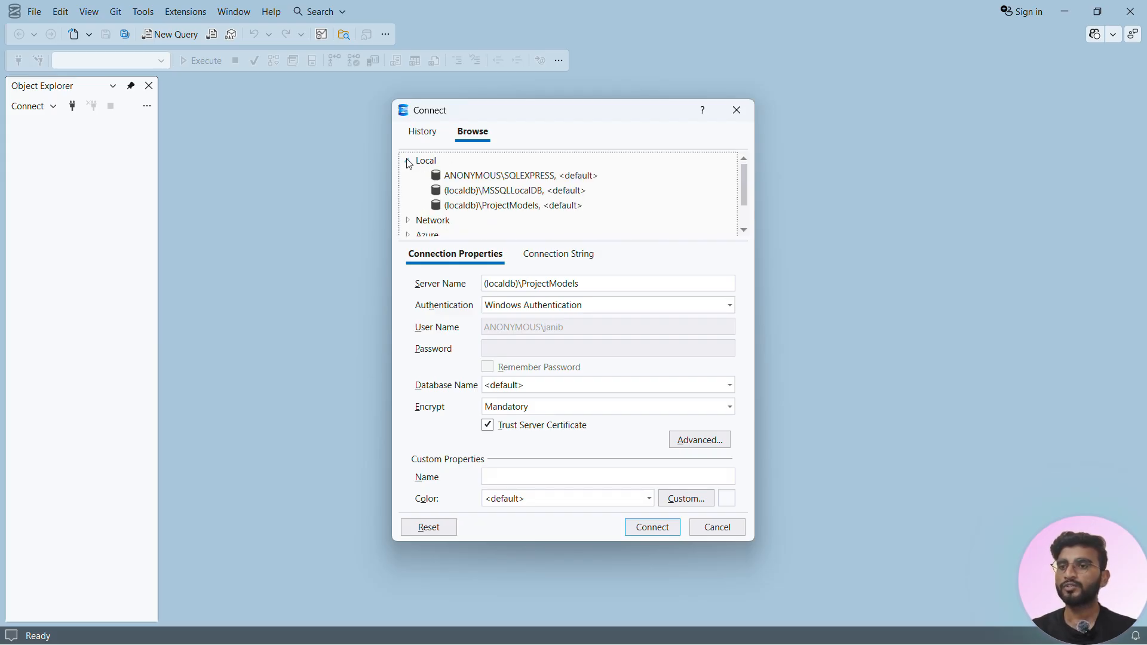
pyautogui.click(540, 192)
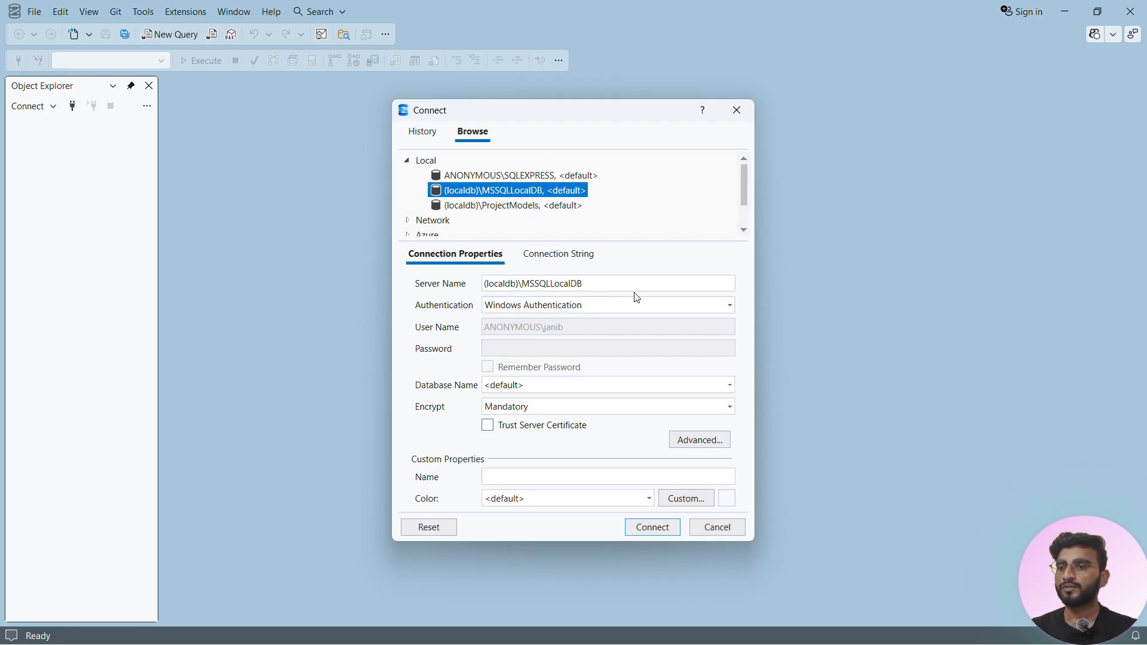
pyautogui.click(486, 427)
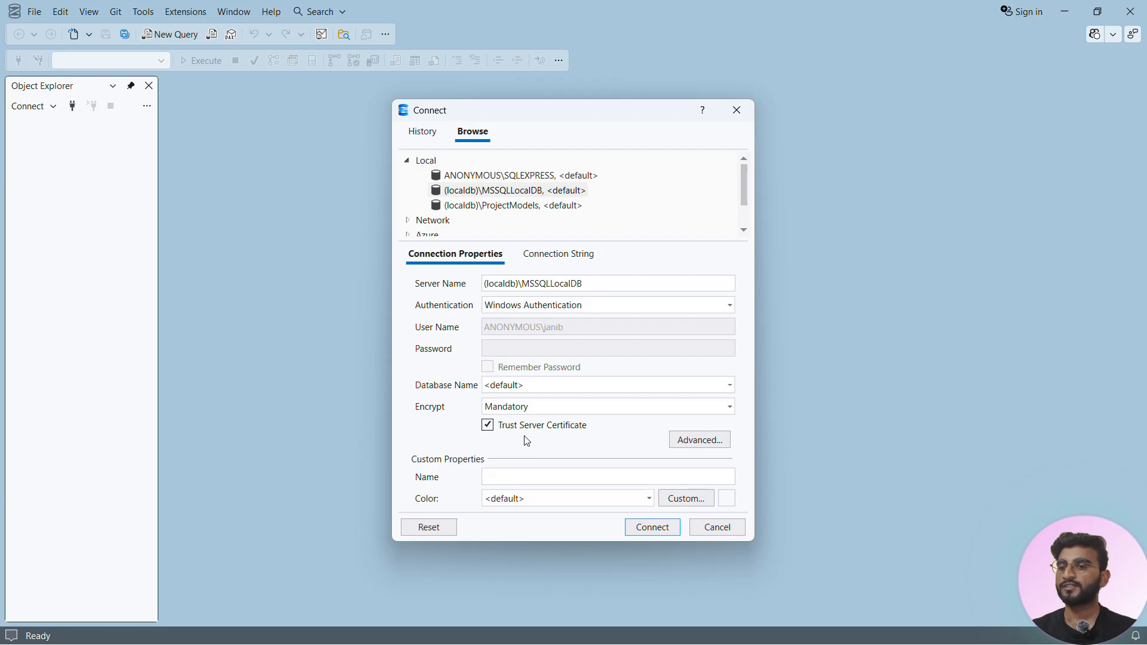
pyautogui.click(640, 530)
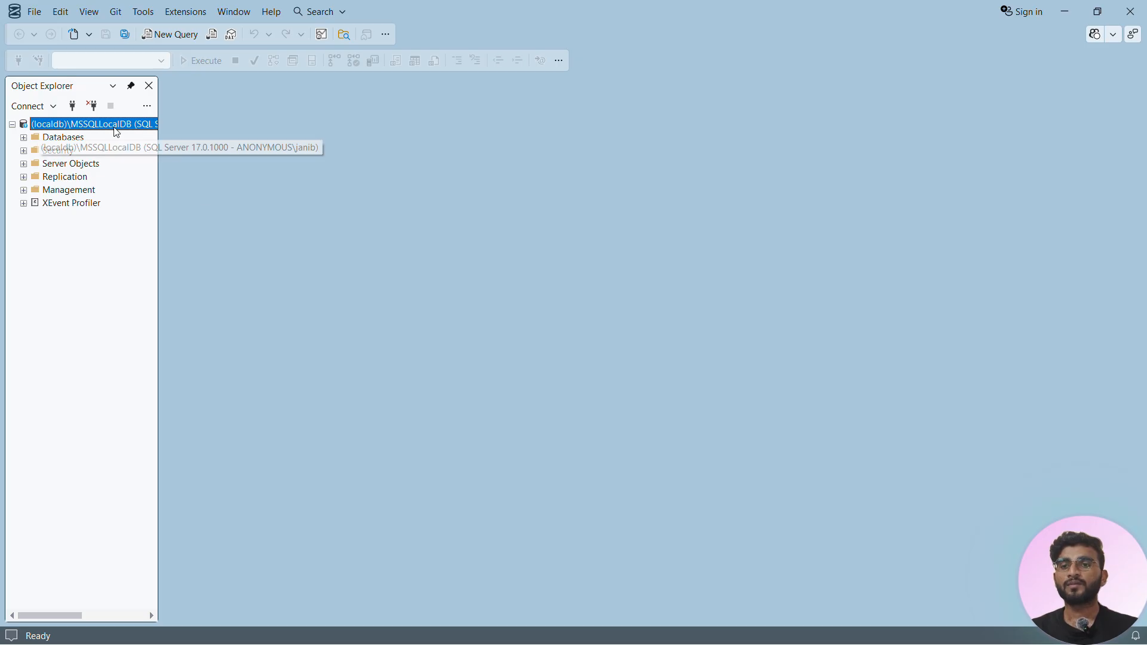
# - Widen Object Explorer slightly and expand the server's Databases folder
pyautogui.moveTo(161, 171); pyautogui.dragTo(393, 174)
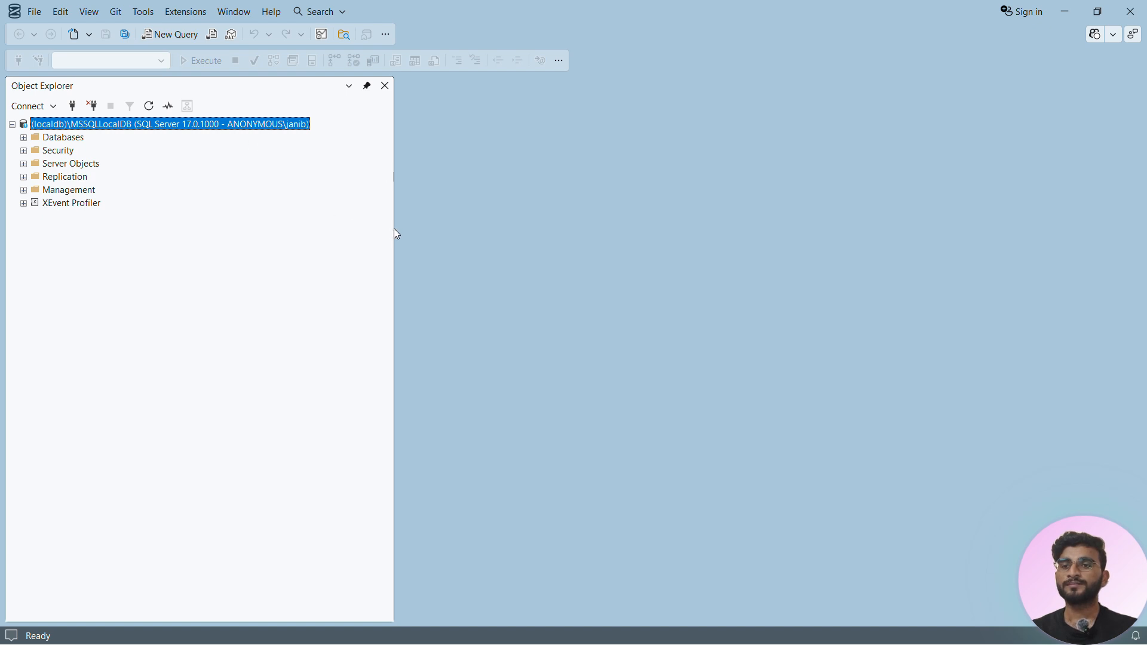
pyautogui.moveTo(394, 228); pyautogui.dragTo(200, 206)
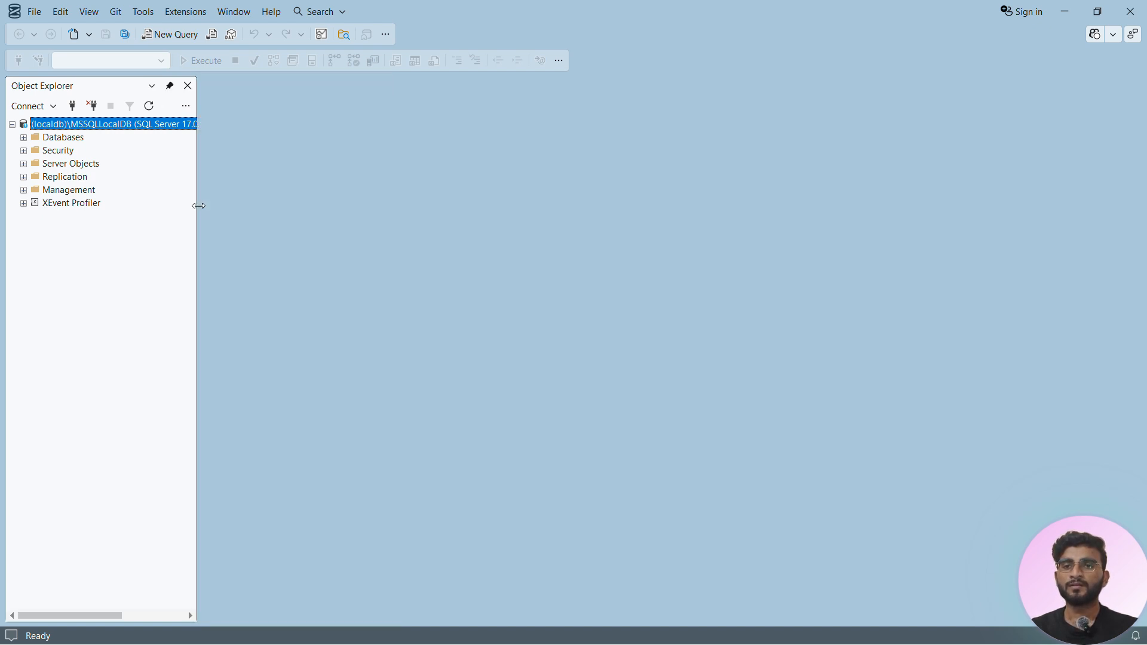
pyautogui.click(24, 138)
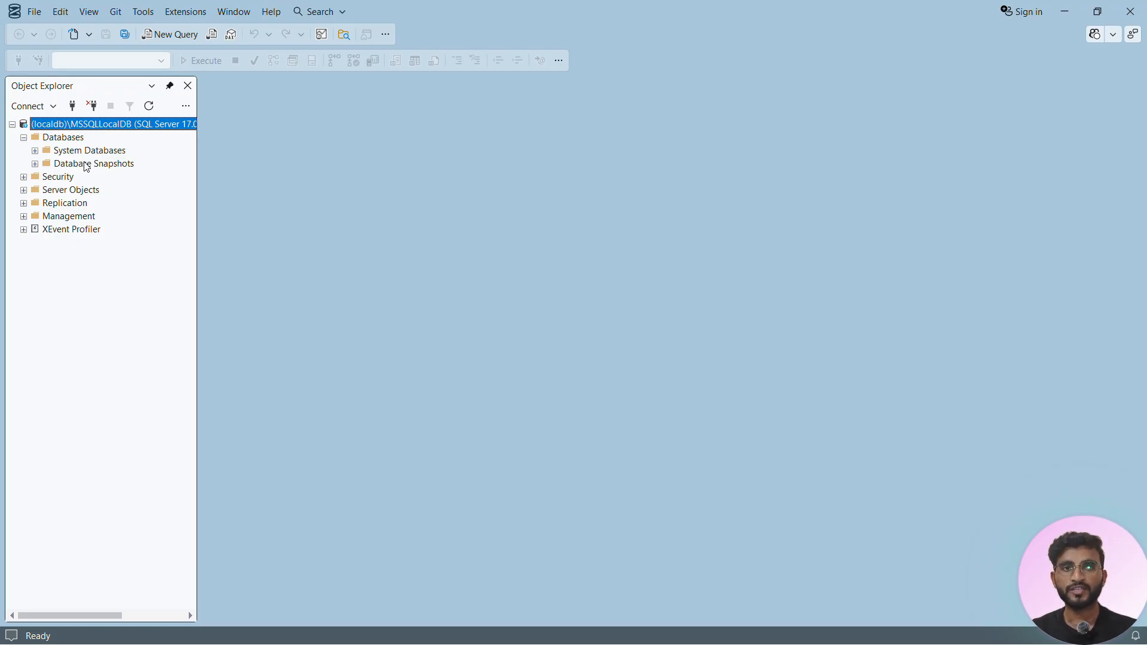
# - Start a Restore Database operation from the Databases folder and set its source to Device
pyautogui.click(64, 139)
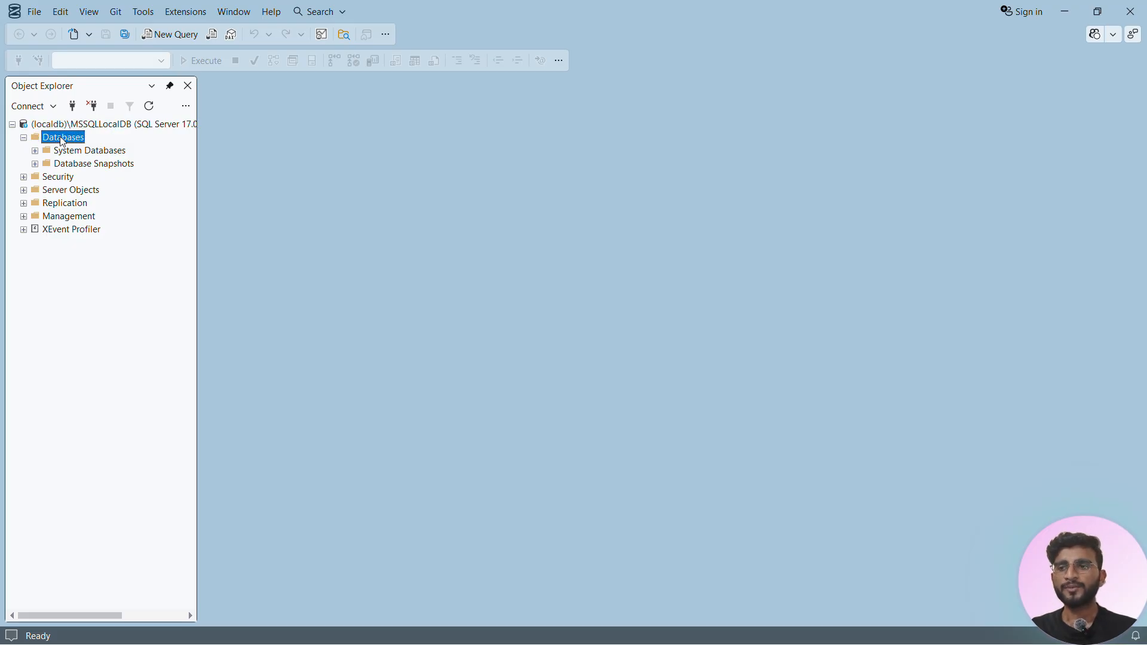
pyautogui.rightClick(68, 142)
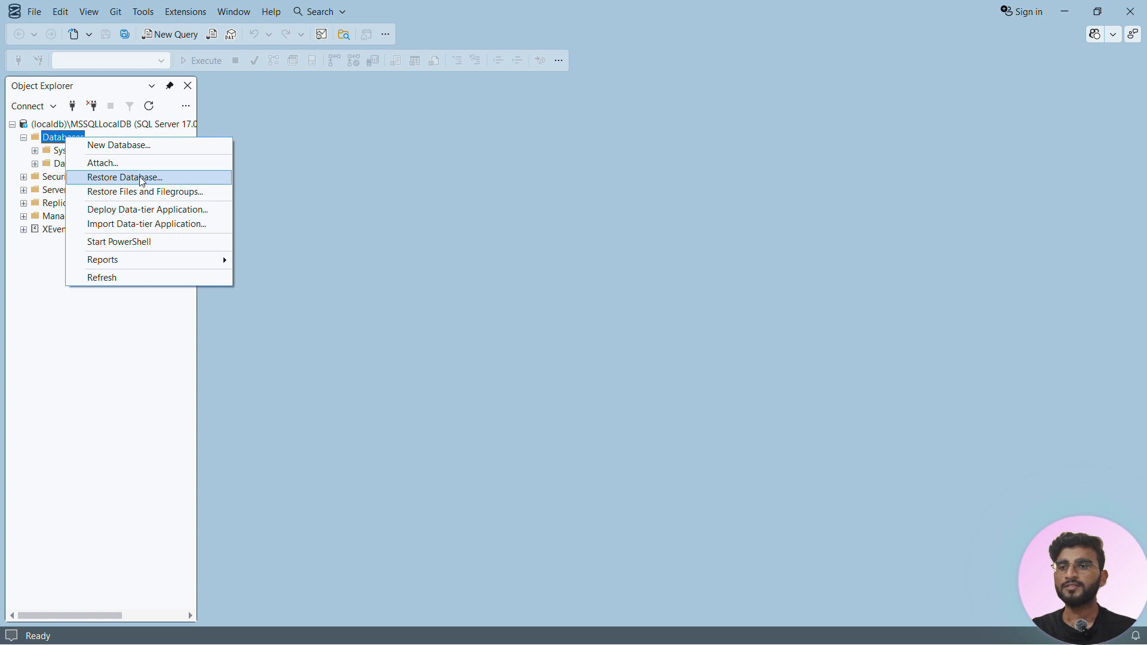
pyautogui.click(187, 180)
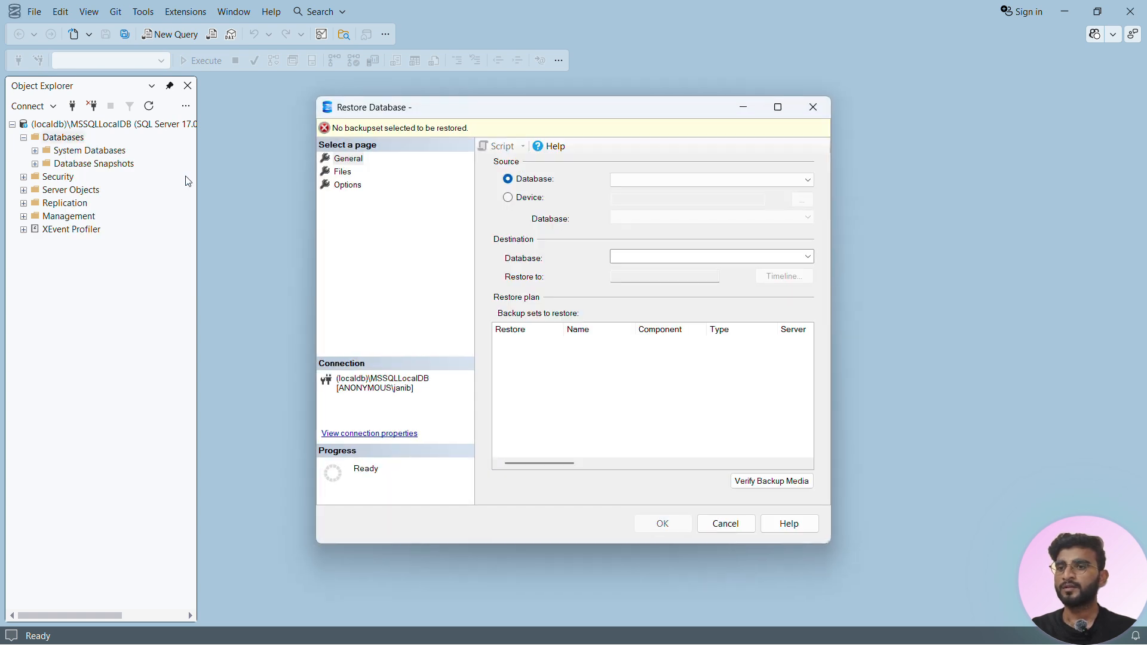
pyautogui.click(341, 161)
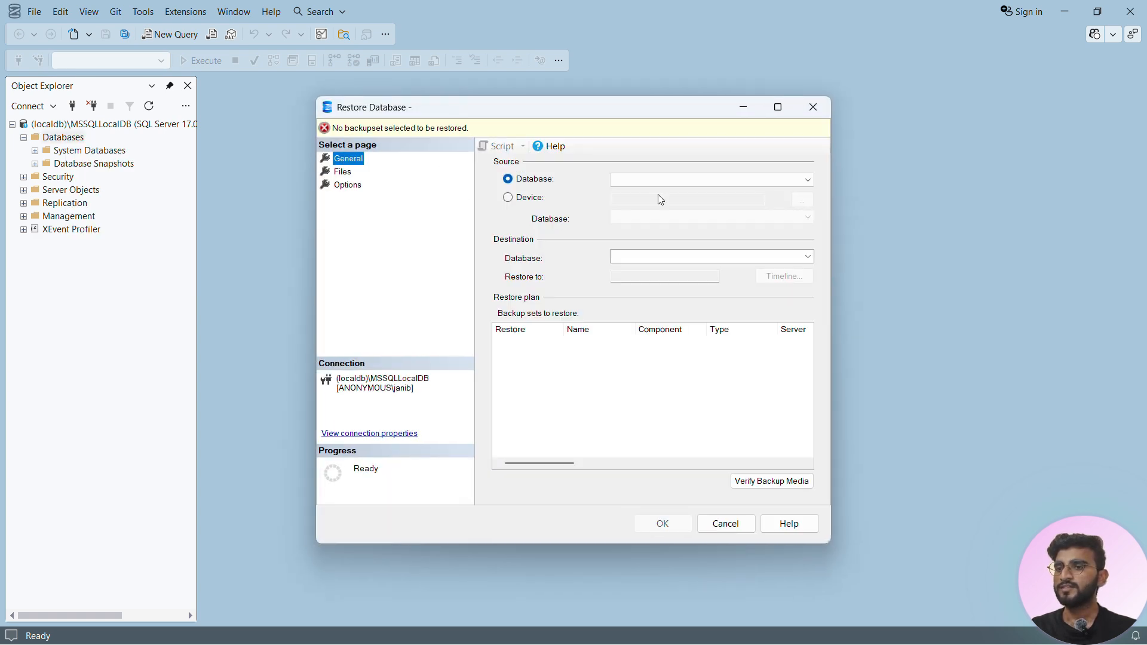
pyautogui.click(520, 202)
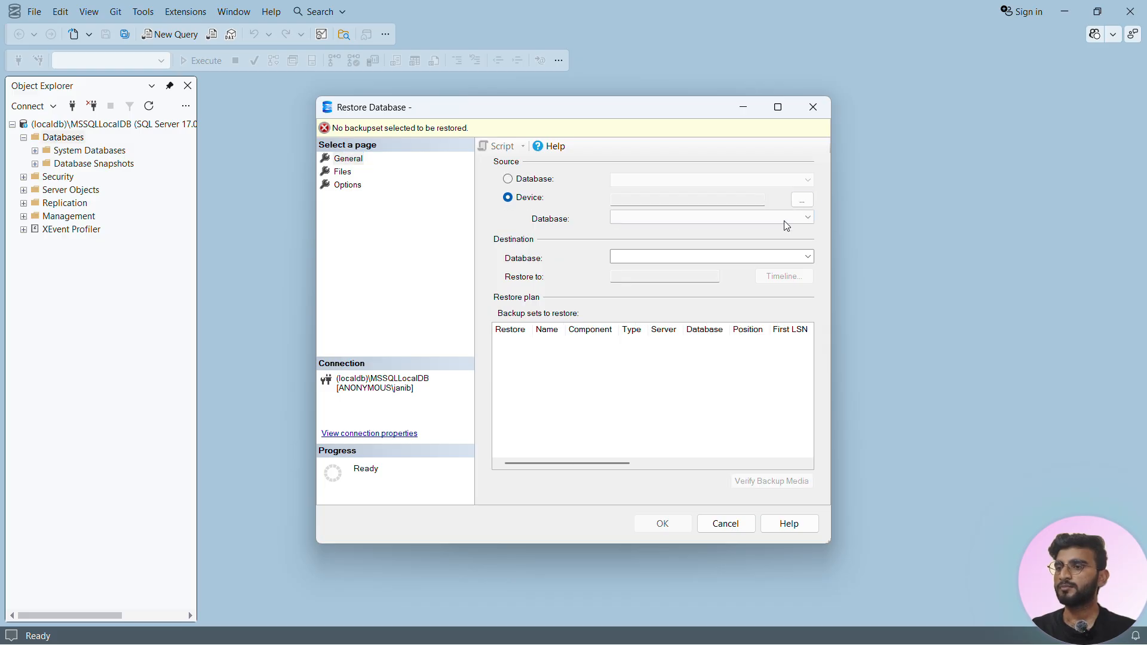
# - Add D:\AdventureWorks2022.bak as the backup media file and restore the AdventureWorks2022 database from it
pyautogui.click(802, 200)
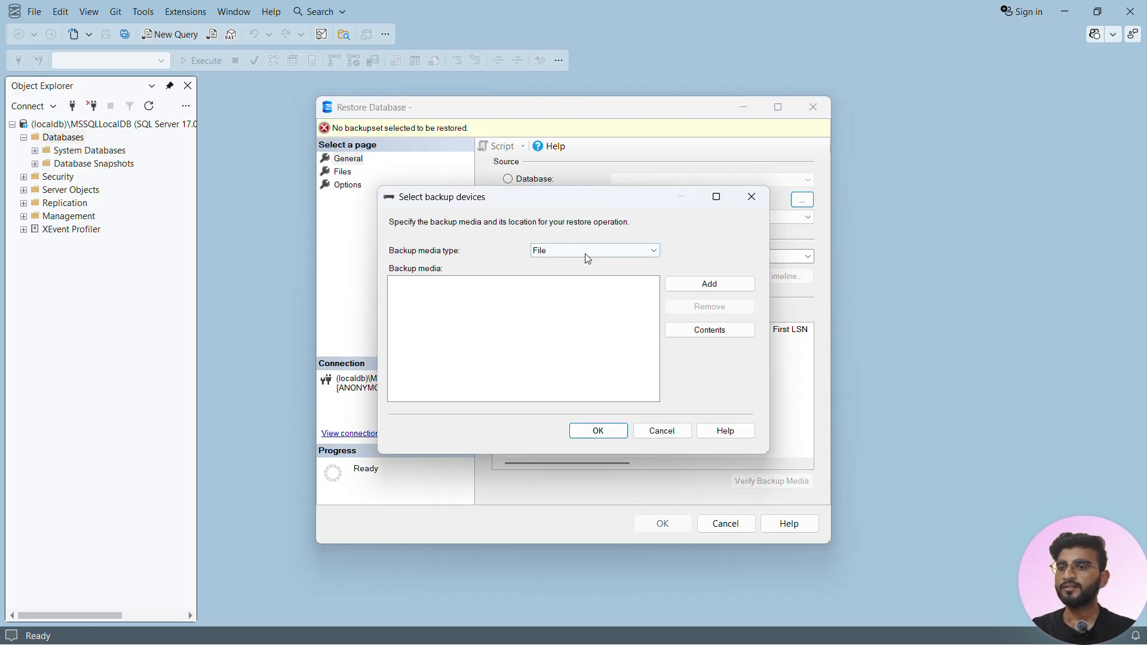
pyautogui.click(721, 284)
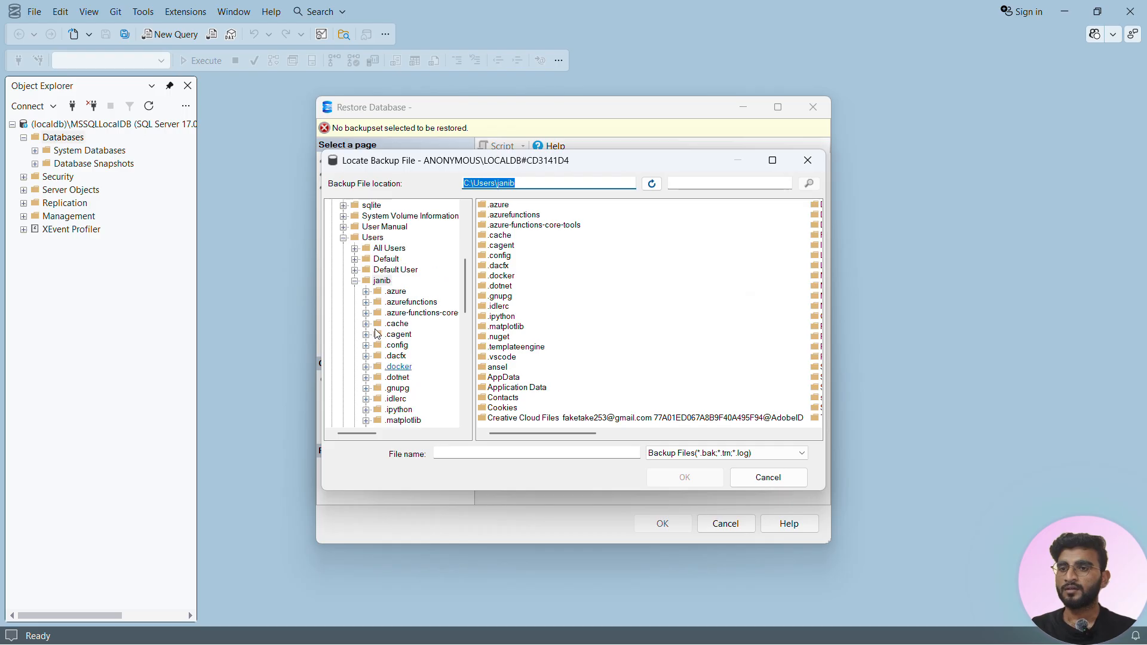
pyautogui.click(345, 239)
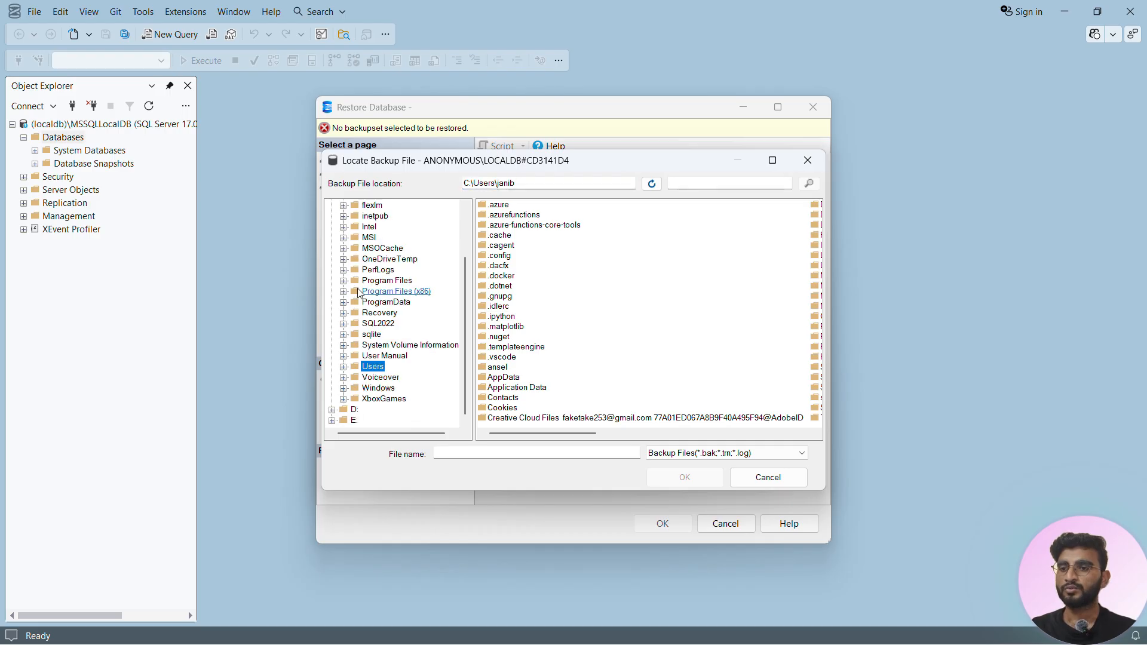
pyautogui.click(356, 411)
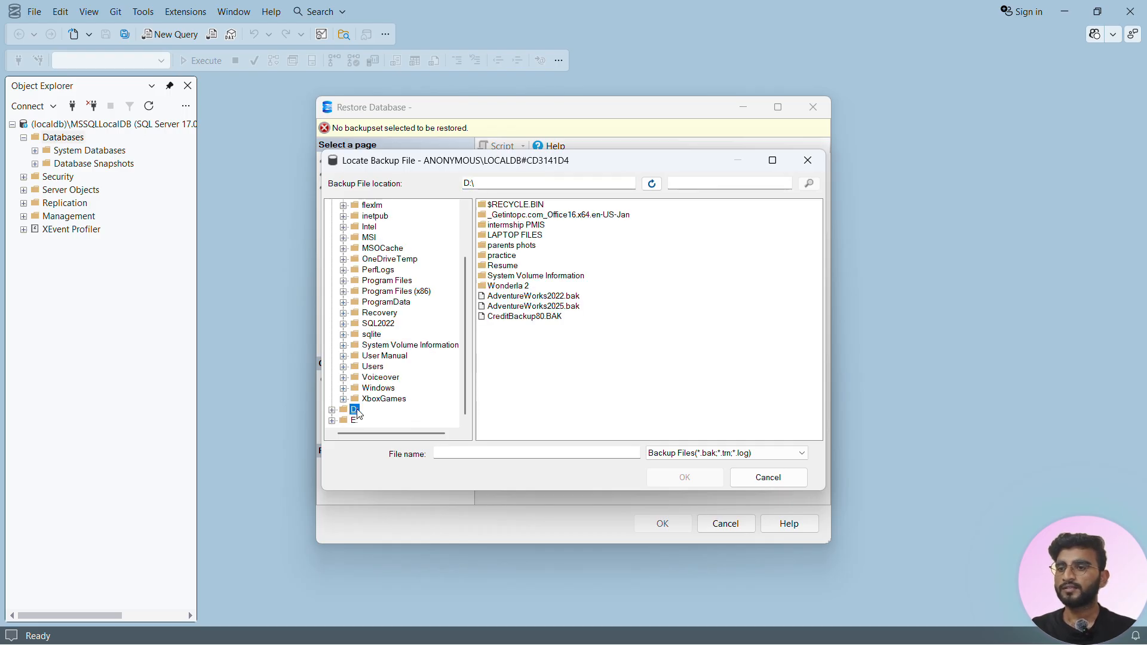
pyautogui.click(534, 297)
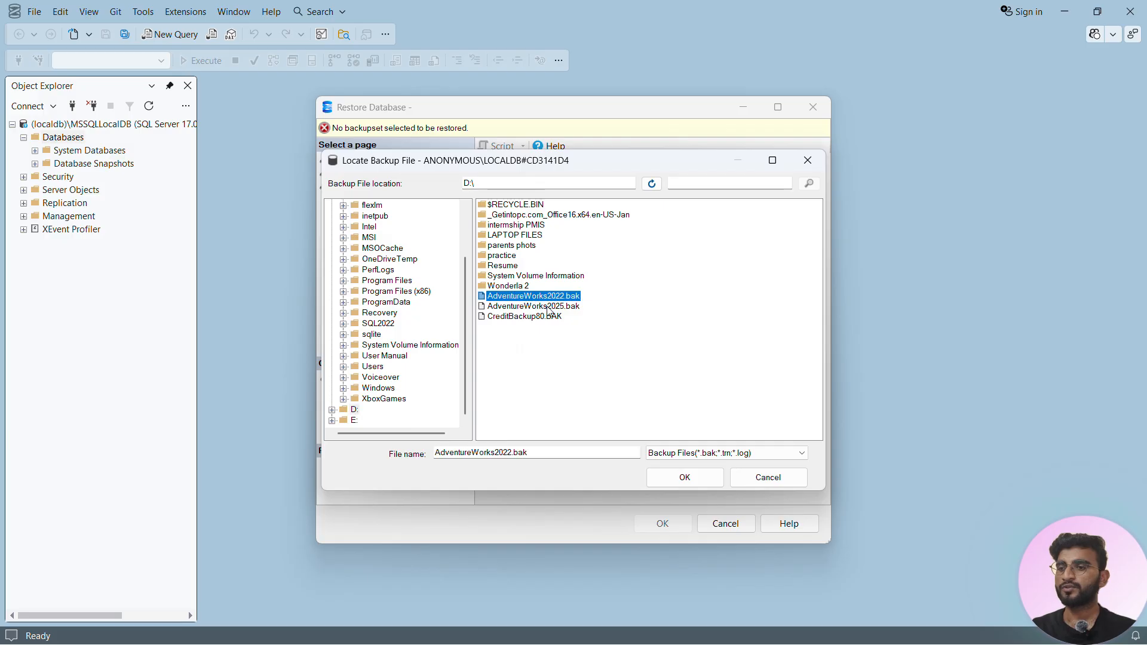
pyautogui.click(681, 477)
pyautogui.click(597, 431)
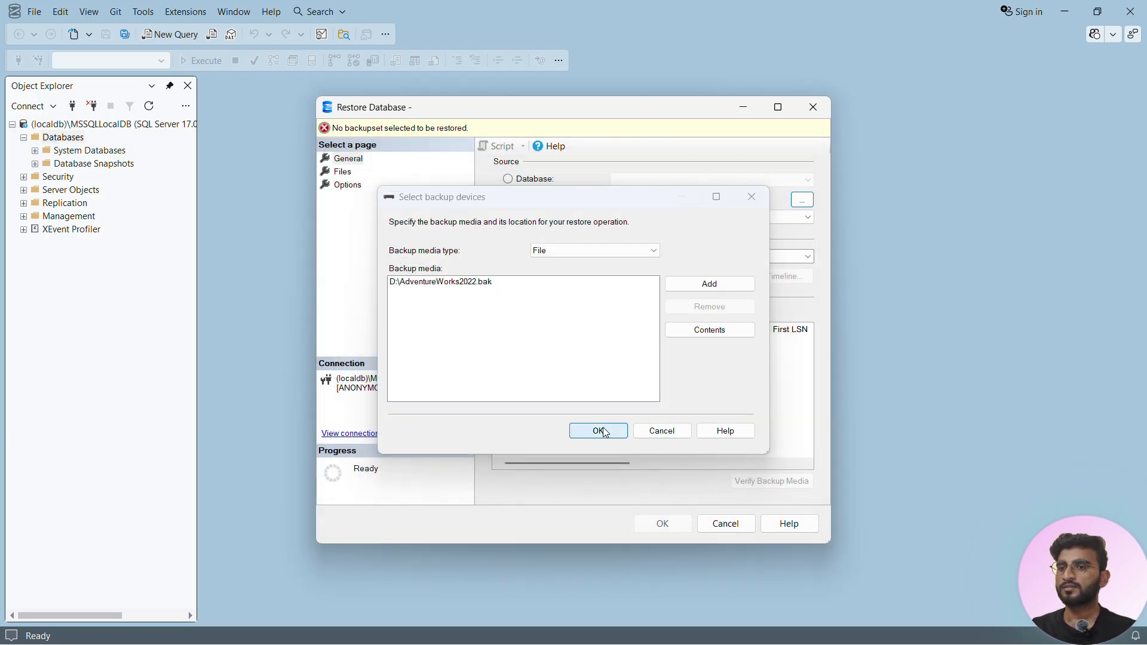
pyautogui.click(653, 526)
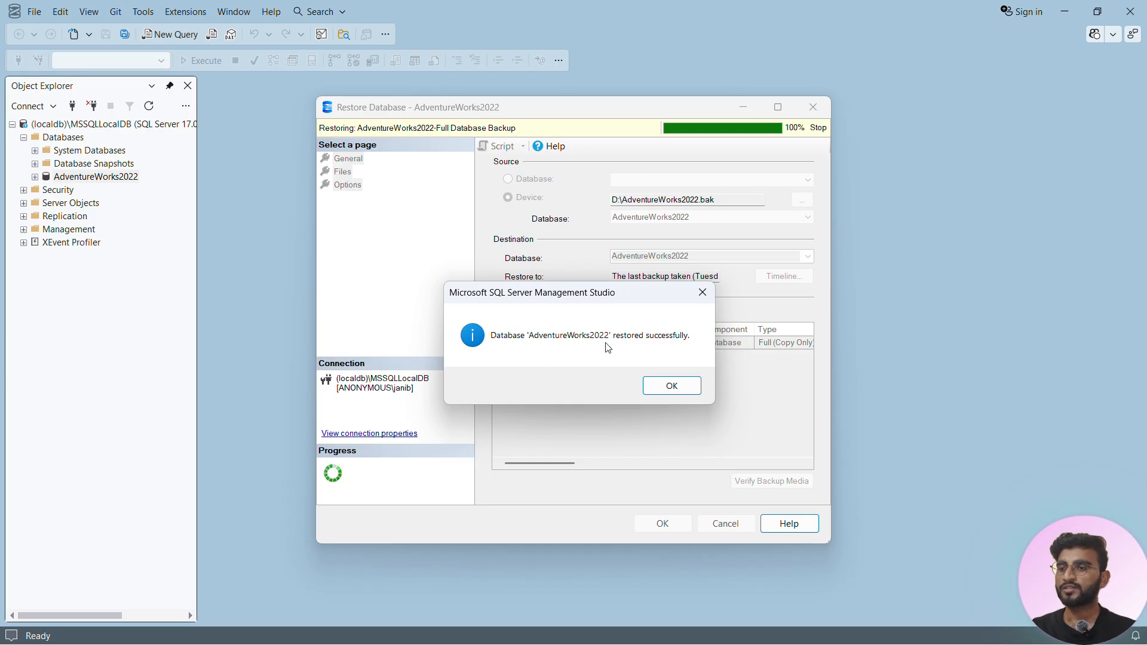
pyautogui.click(673, 391)
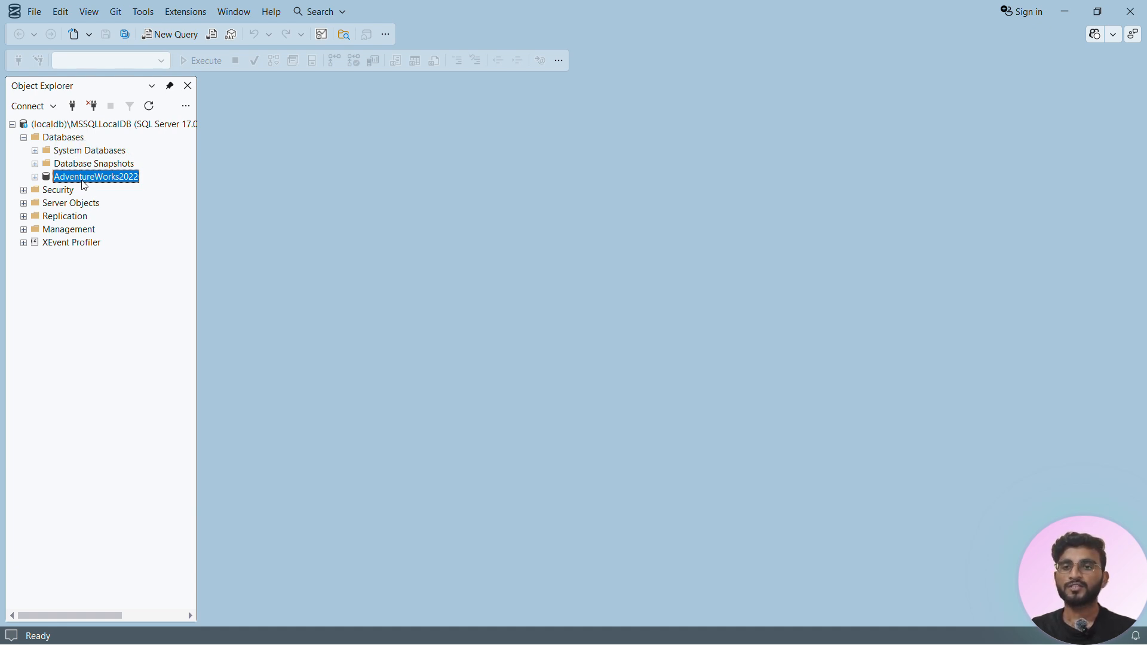
# - Expand the AdventureWorks2022 database and its Tables folder, and examine the list of restored tables
pyautogui.click(35, 177)
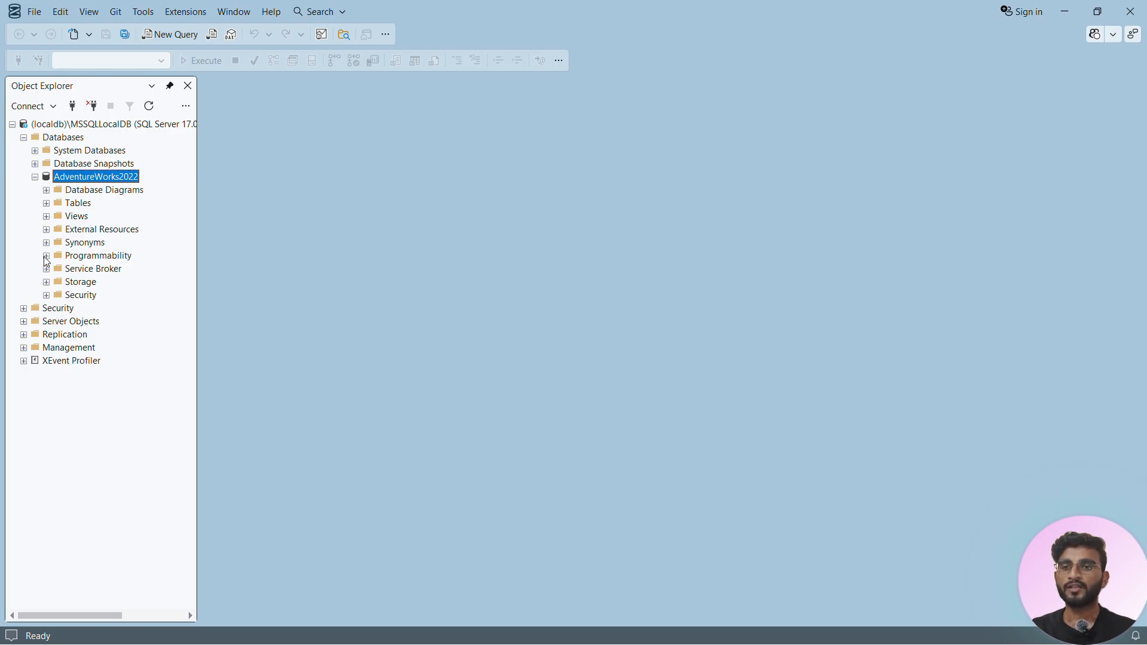
pyautogui.click(46, 203)
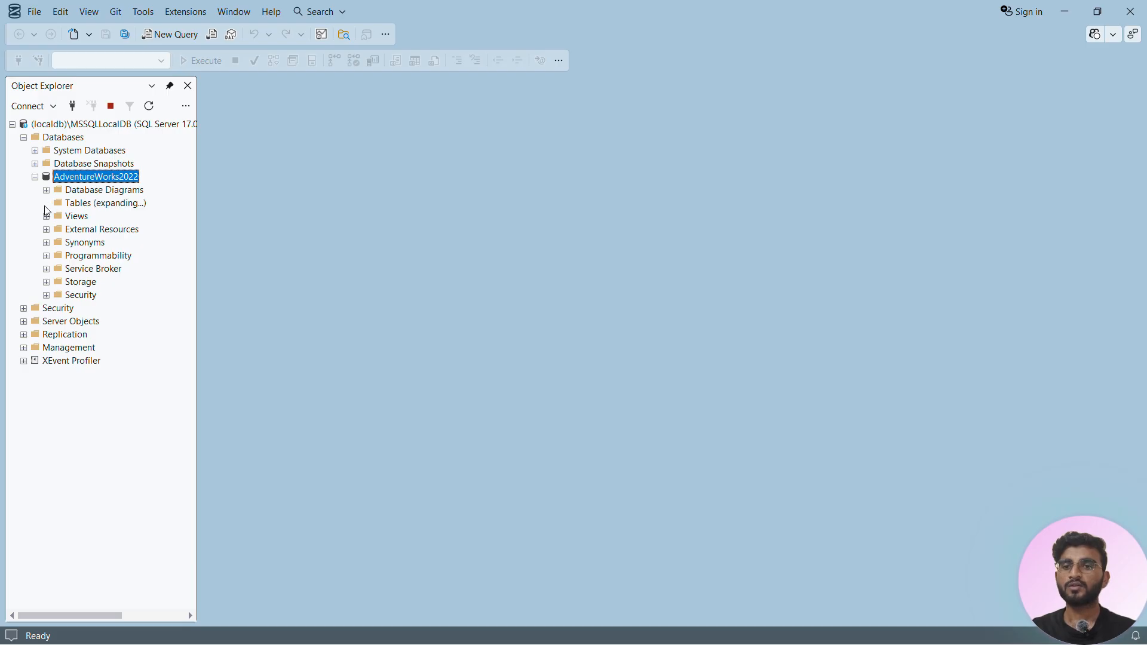
pyautogui.scroll(-17, 117, 319)
pyautogui.scroll(7, 123, 340)
pyautogui.scroll(12, 123, 340)
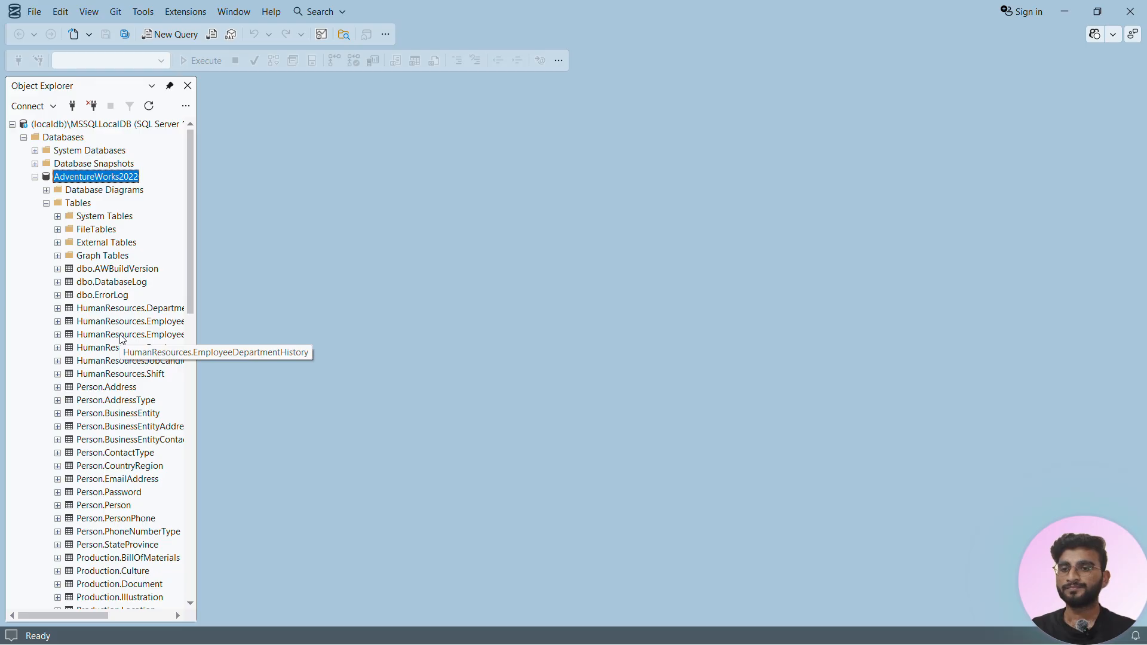
pyautogui.scroll(-7, 123, 339)
# - Widen Object Explorer so the full table names fit, and collapse the AdventureWorks2022 Tables folder
pyautogui.moveTo(202, 323); pyautogui.dragTo(248, 329)
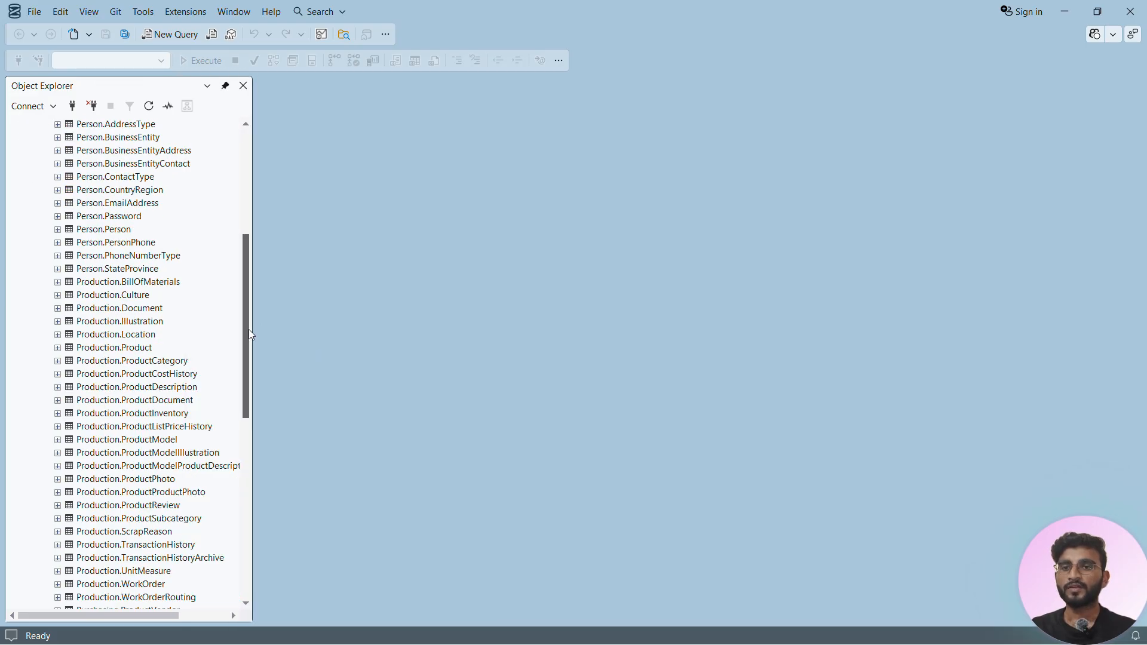
pyautogui.scroll(7, 63, 227)
pyautogui.click(46, 203)
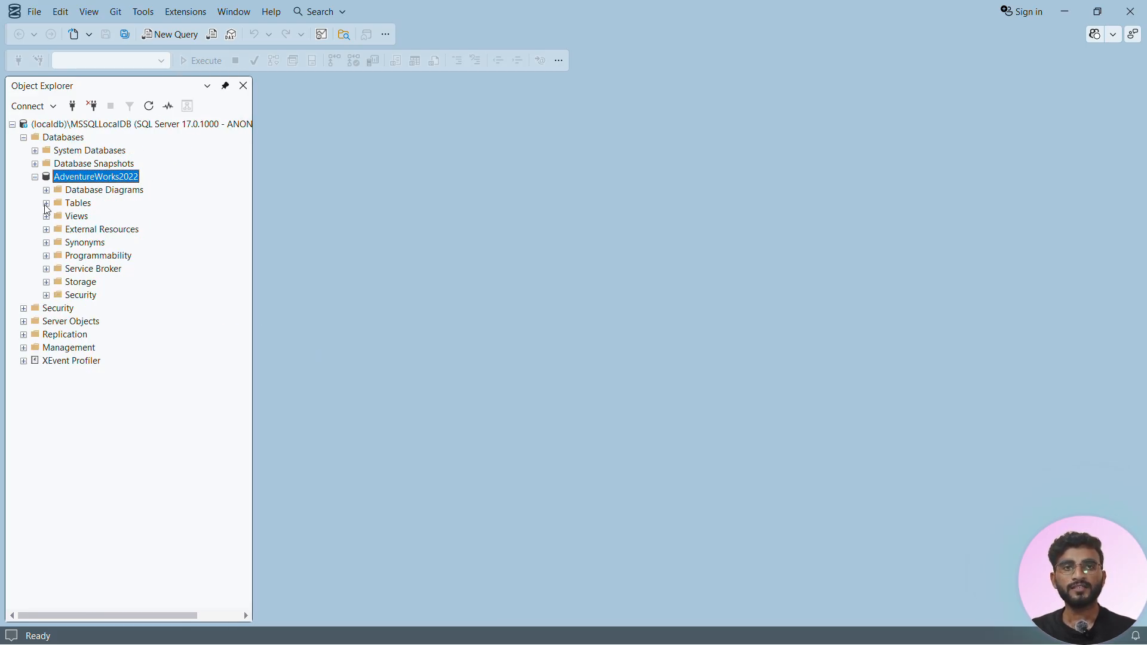